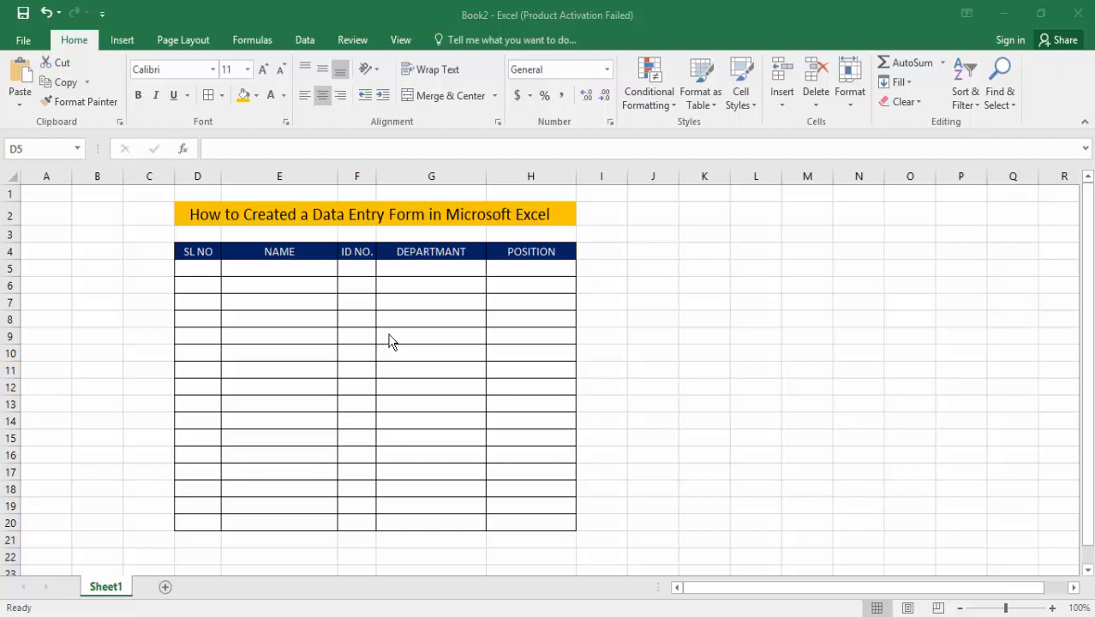
- Open a data entry form for the table range D4:H20, using its first row as the column labels
left_click(249, 272)
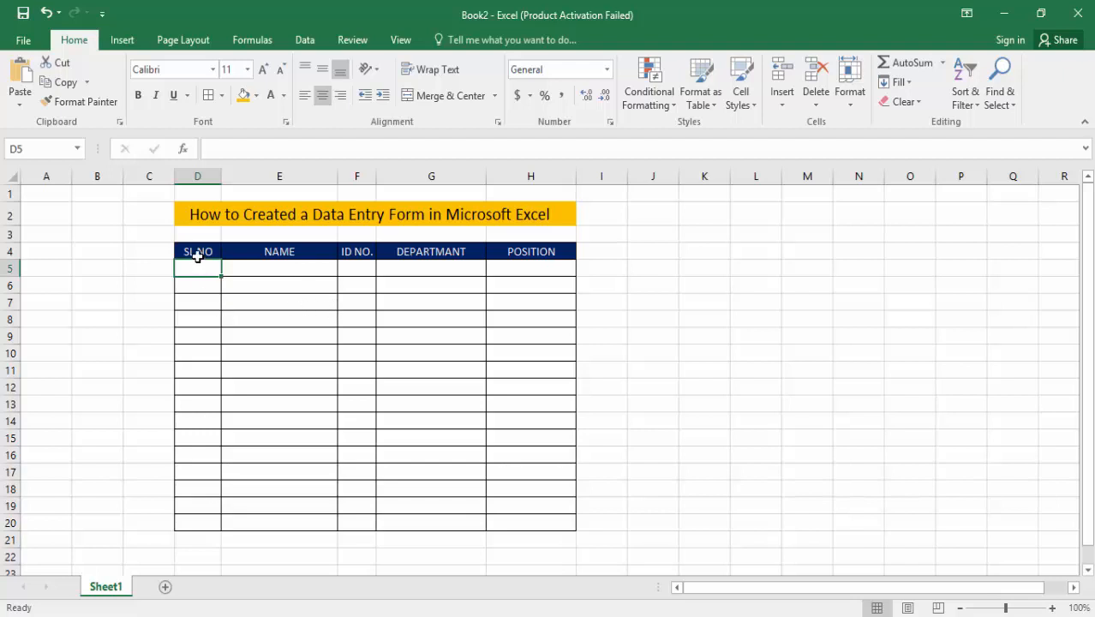
left_click_drag(191, 250, 528, 524)
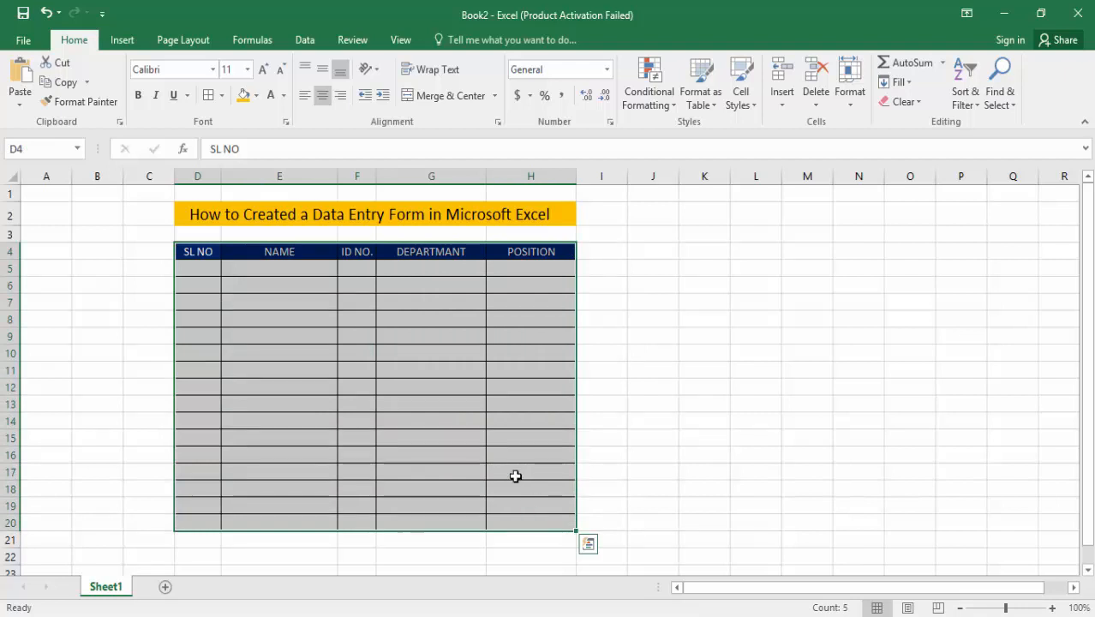
key("alt")
key("d")
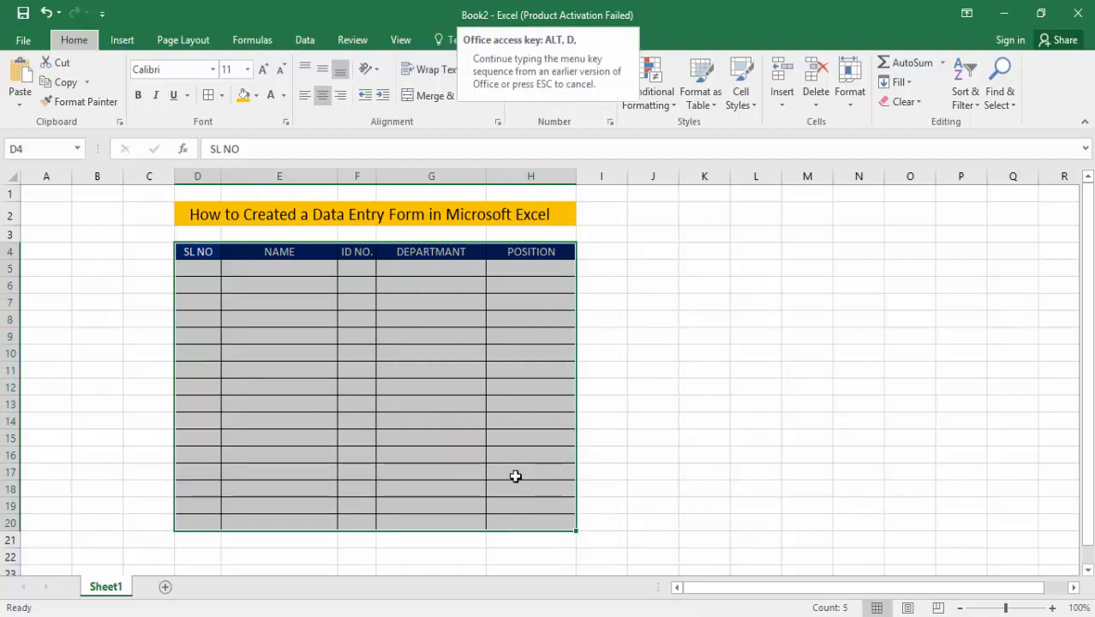
key("o")
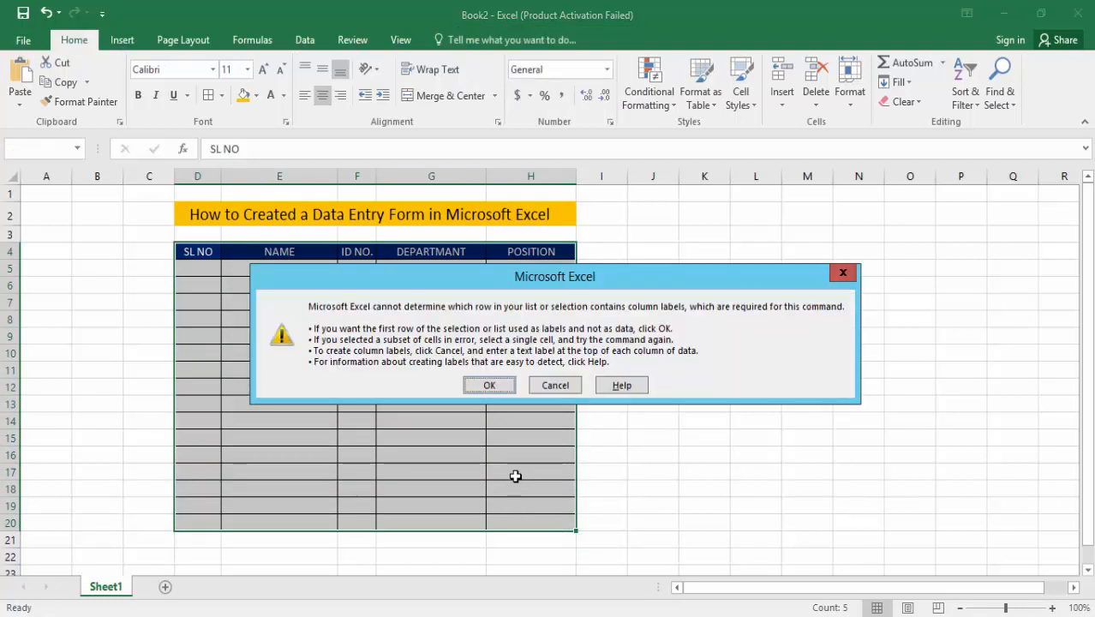
left_click(512, 387)
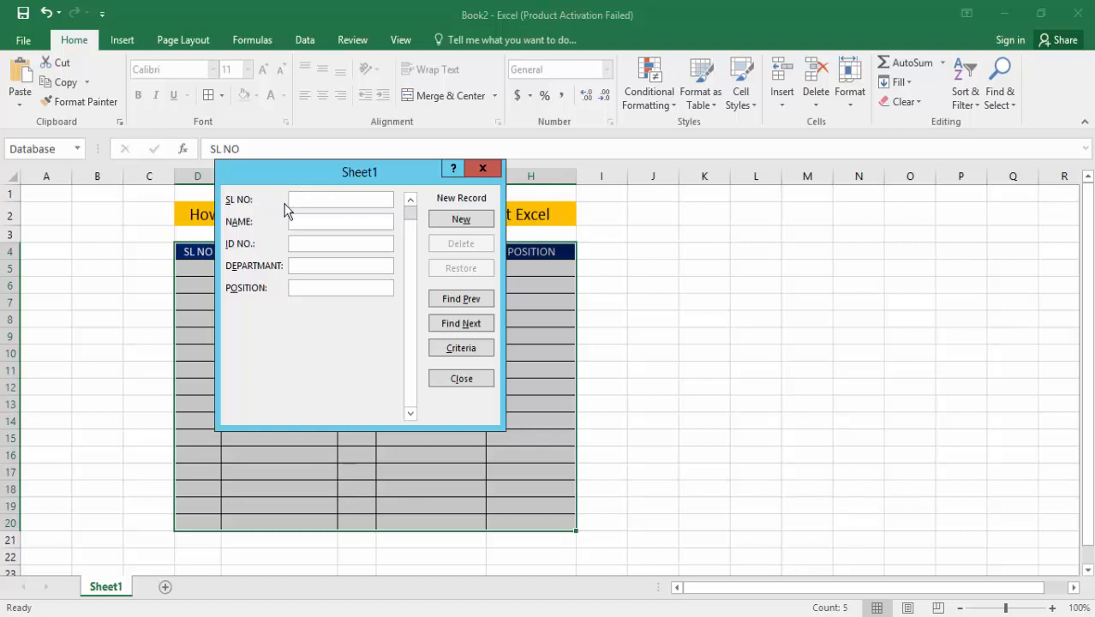
- Add a record with SL NO 1, the employee's name and ID number, department PRESITION and position OPARATOR
type("1")
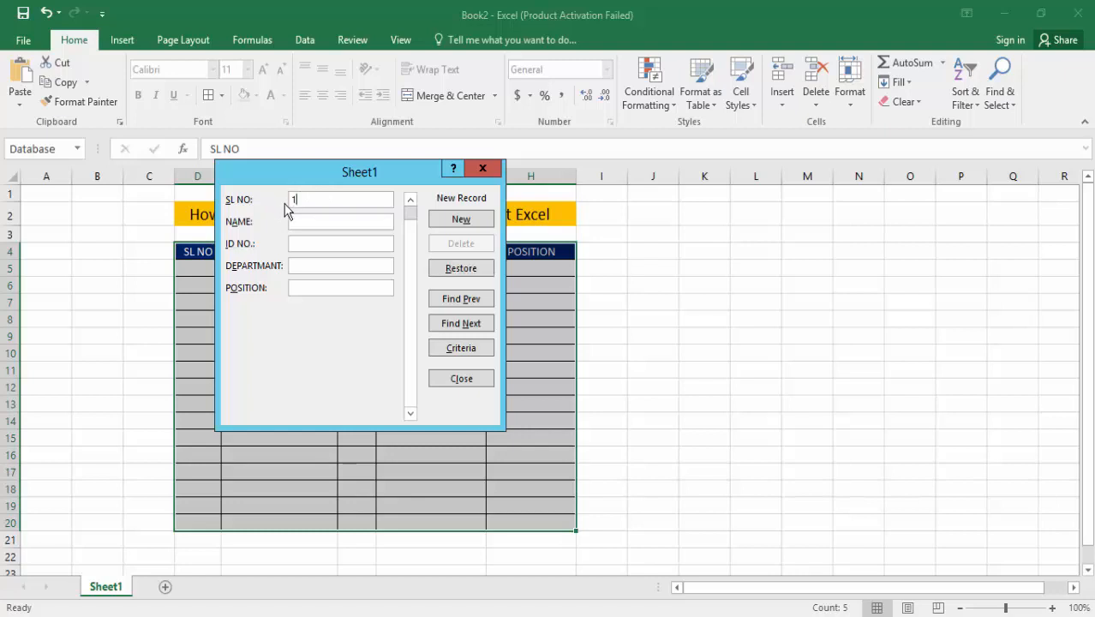
left_click(330, 221)
type("MAHMUD")
left_click(349, 244)
type("1256")
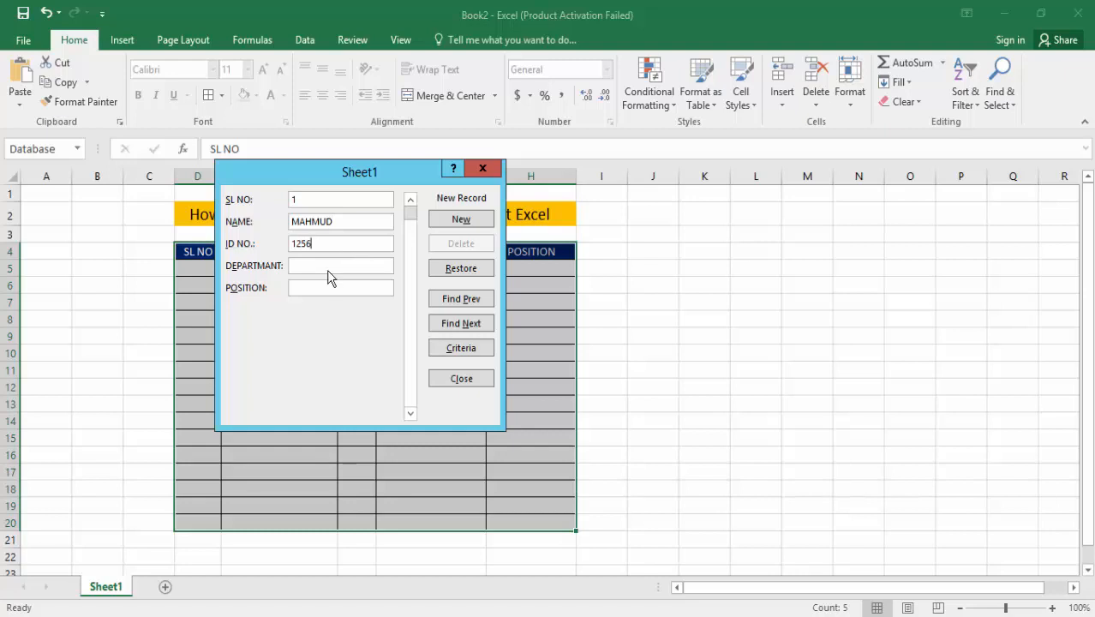
left_click(331, 265)
type("PRESITION")
left_click(317, 287)
type("OPARATOR")
key("Return")
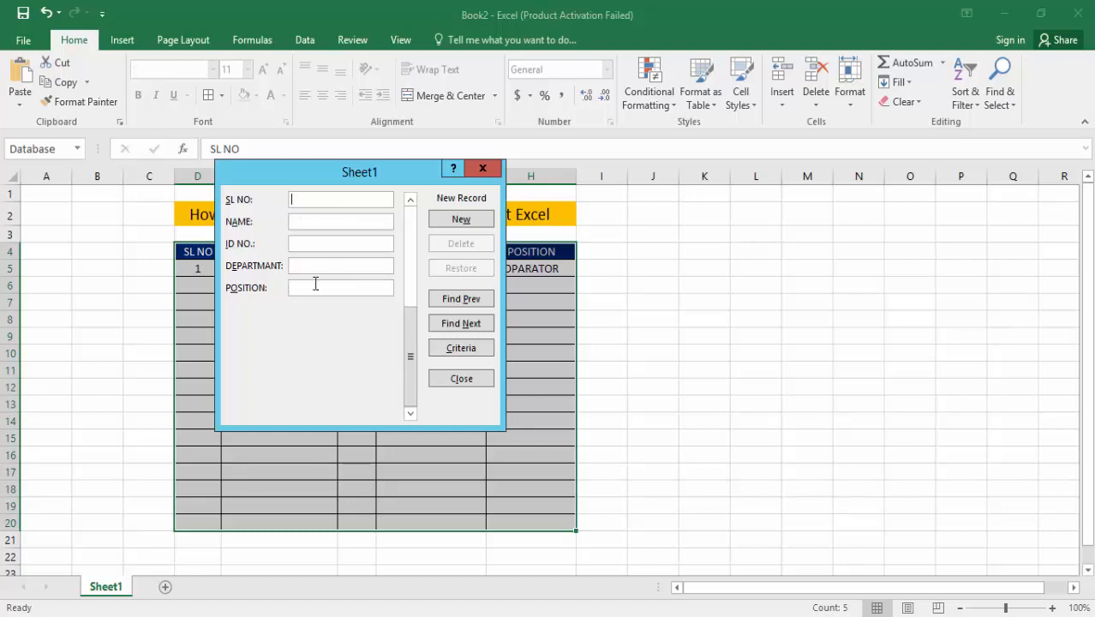
- Add a record with SL NO 2, the employee's name and ID number, department PRESITION and position OPARATOR
type("2")
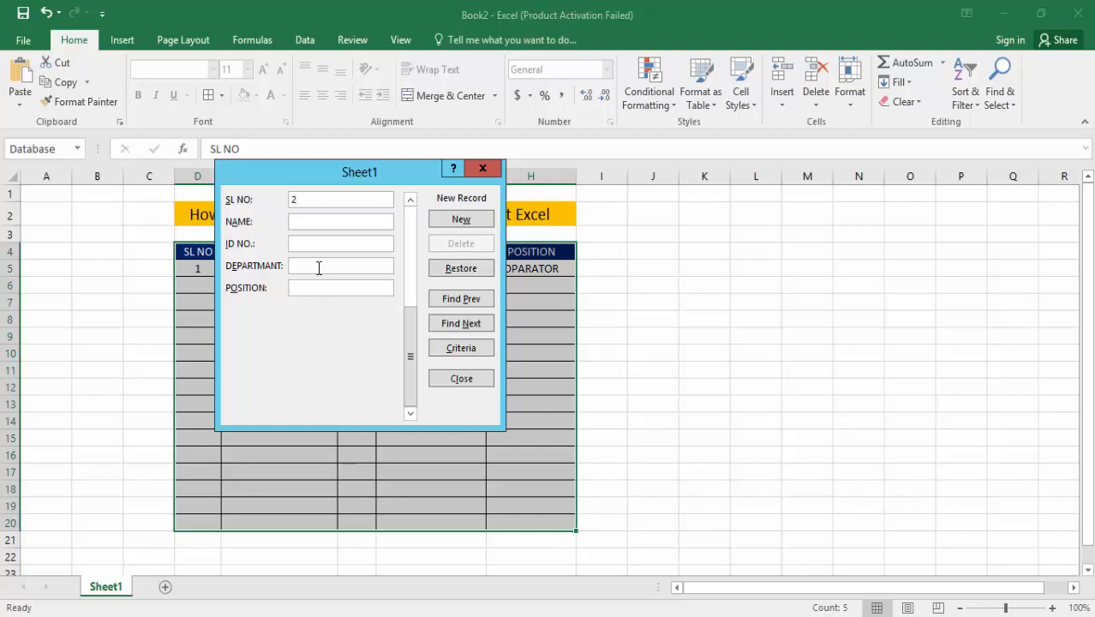
left_click(318, 221)
type("NEROB")
left_click(324, 244)
type("1254")
left_click(311, 266)
type("PRES")
type("TION")
left_click(321, 288)
type("OPARATOR")
key("Return")
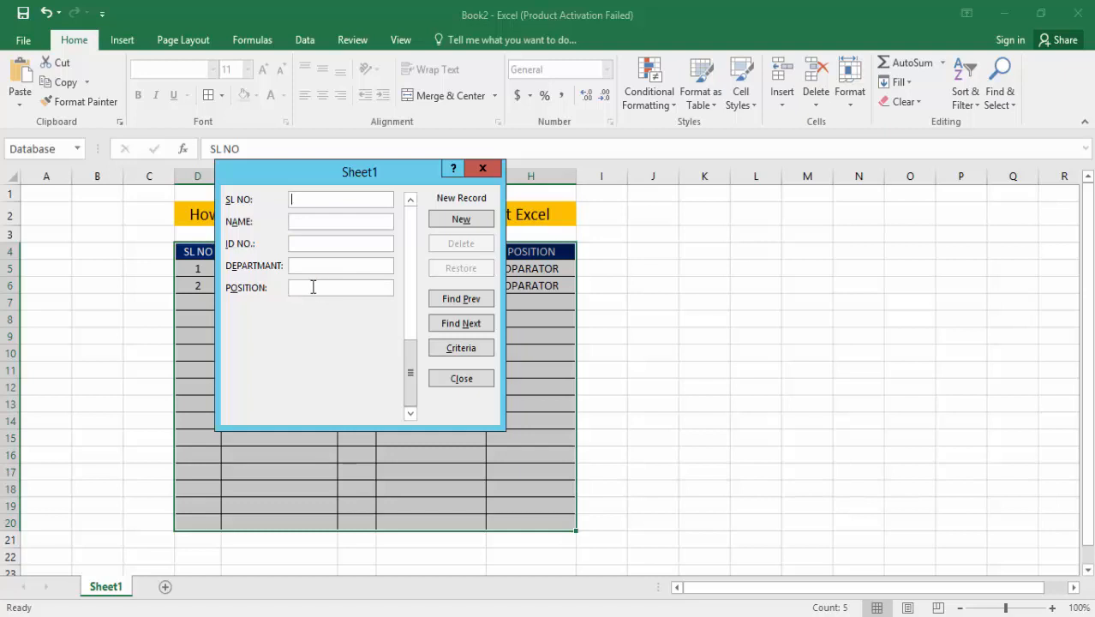
- Add a record with SL NO 3, the employee's name and ID number, department ROLL and position METCHIN MAN
type("3")
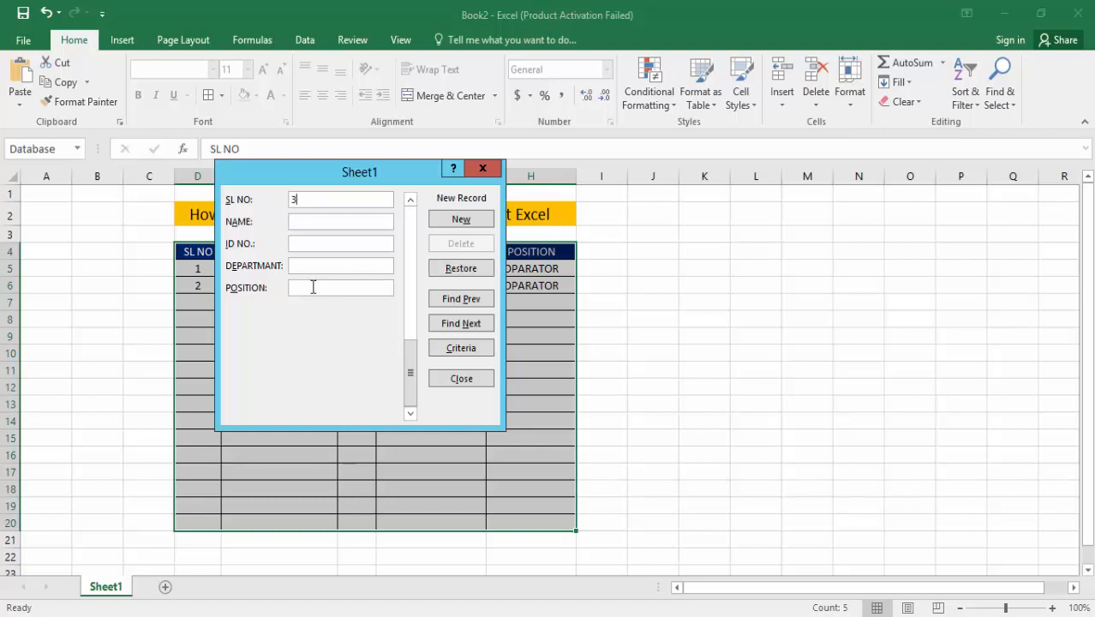
left_click(303, 219)
type("JONY")
left_click(344, 240)
type("4580")
type("ROU")
type("LL")
left_click(313, 286)
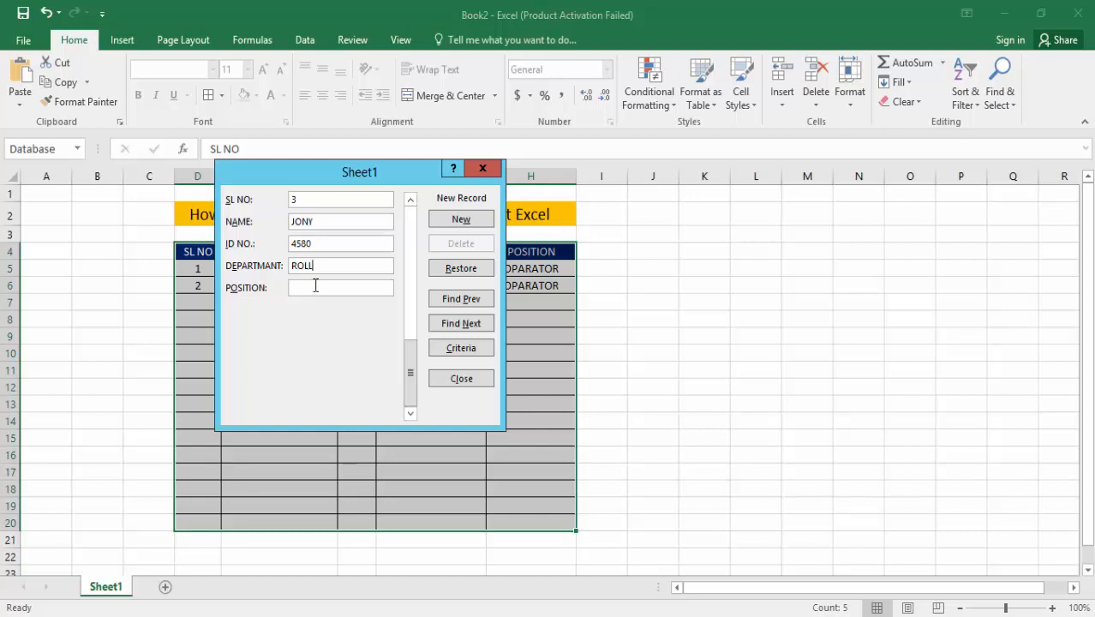
type("METCHIN MAN")
key("Return")
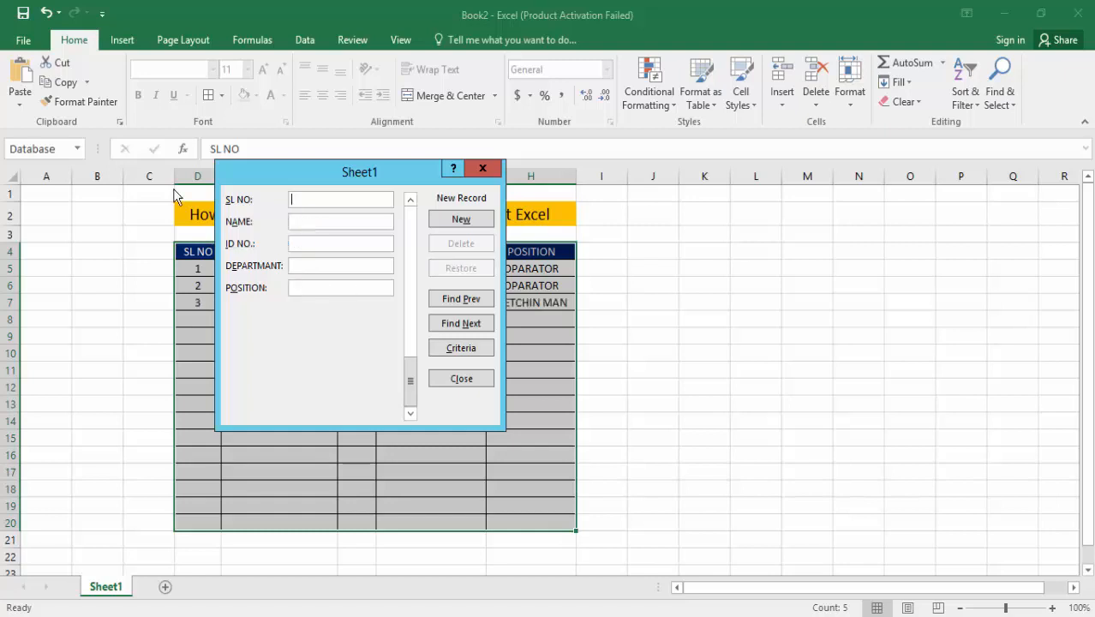
- Add a record with SL NO 4, the employee's name and ID number, department DRAWING and position INCHARGE, and close the data form
type("4")
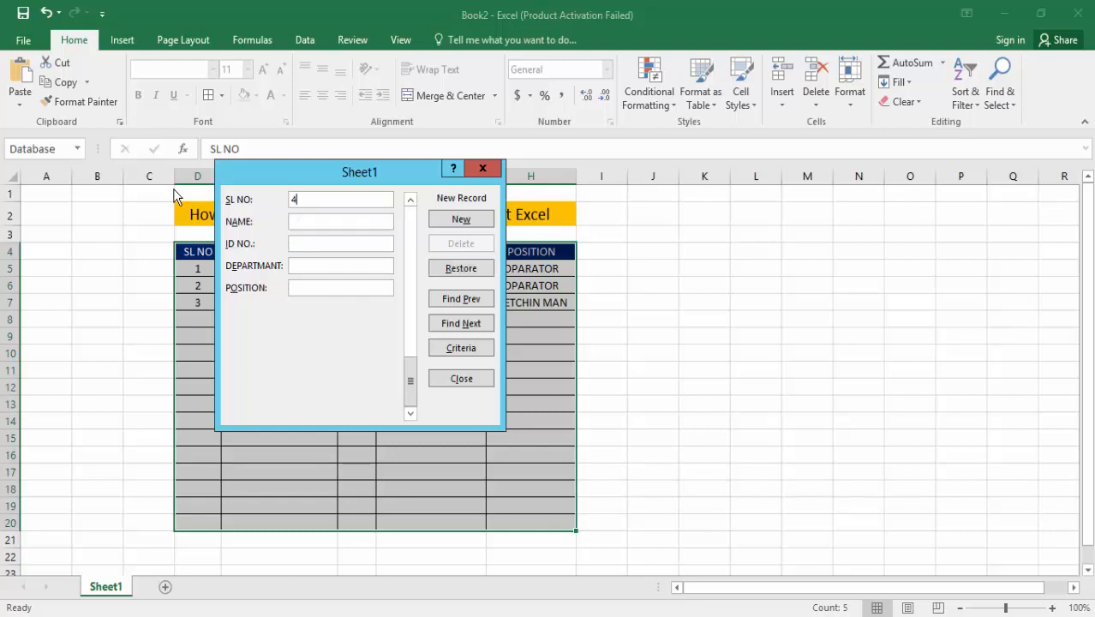
left_click(336, 220)
type("IMAMI")
key("BackSpace")
type("UL")
left_click(327, 240)
type("1560")
left_click(340, 261)
type("DRAWIN")
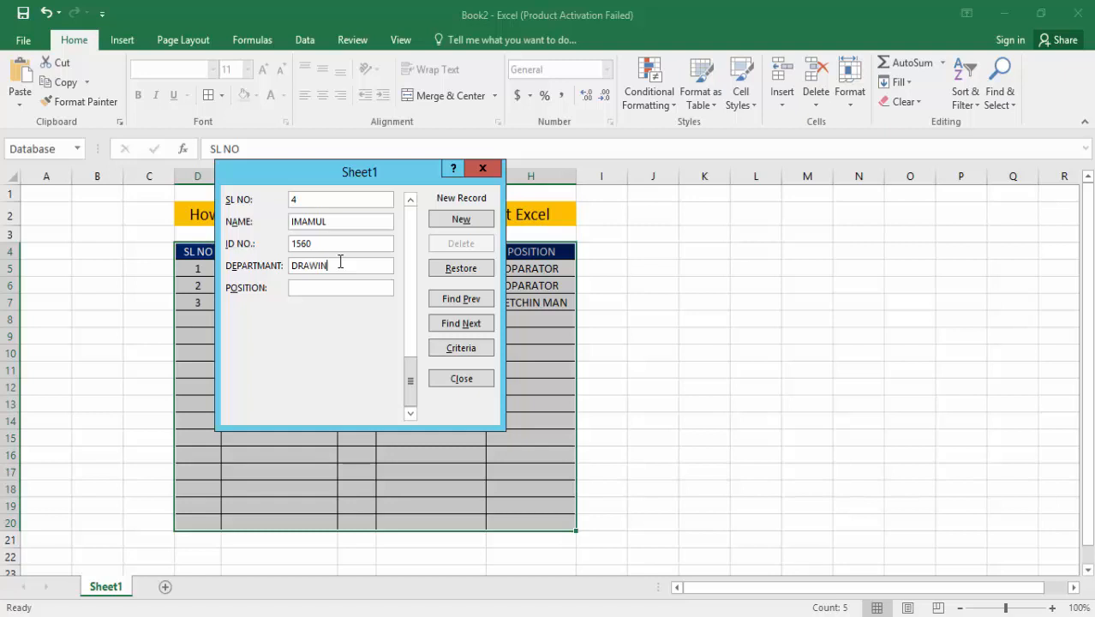
type("G")
left_click(337, 288)
type("S")
key("BackSpace")
type("INCHARGR")
key("BackSpace")
type("E")
key("Return")
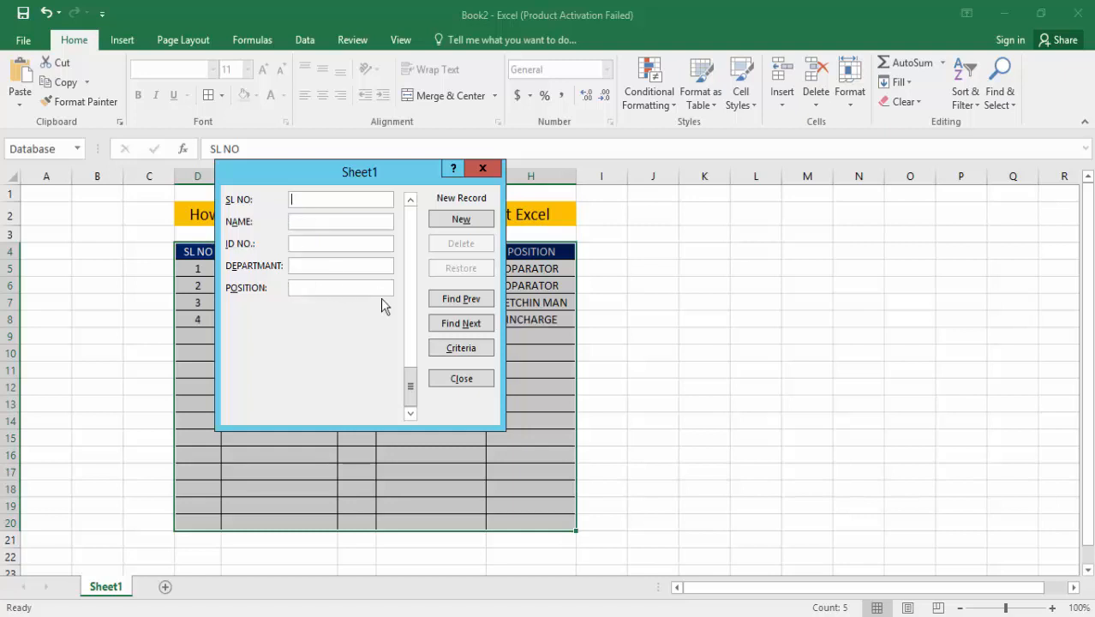
left_click(479, 168)
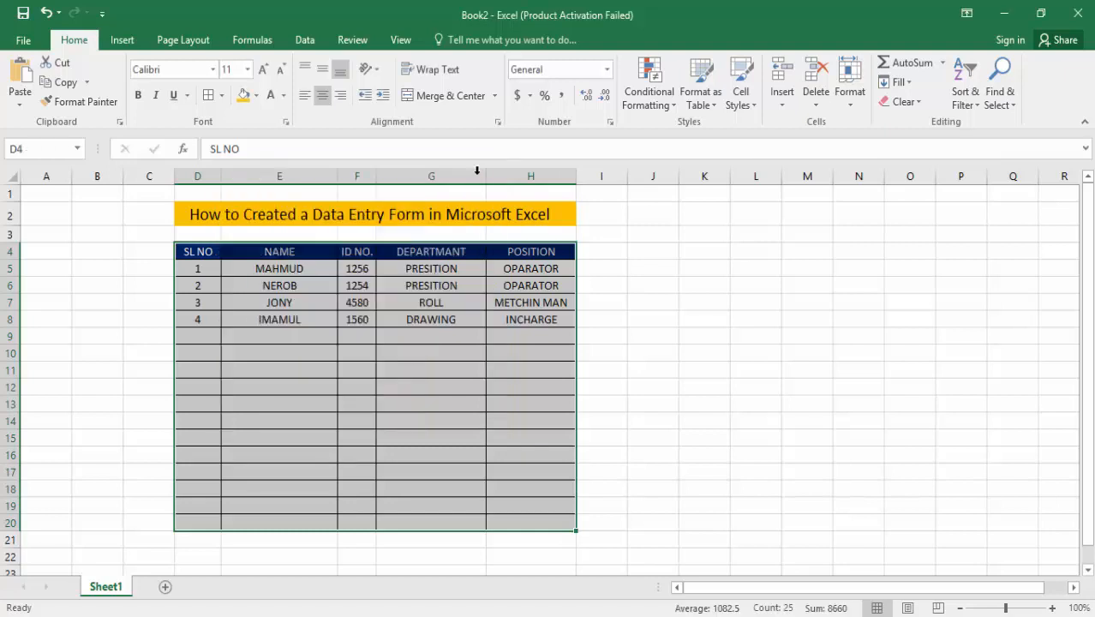
left_click(478, 460)
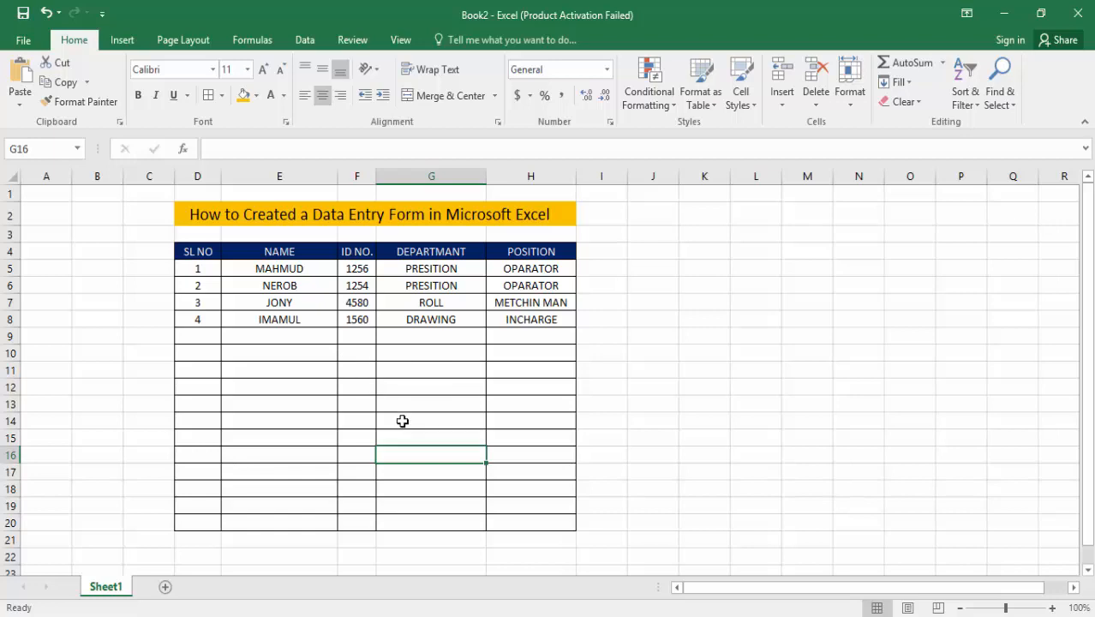
scroll(402, 420, "up", 2)
scroll(401, 421, "down", 1)
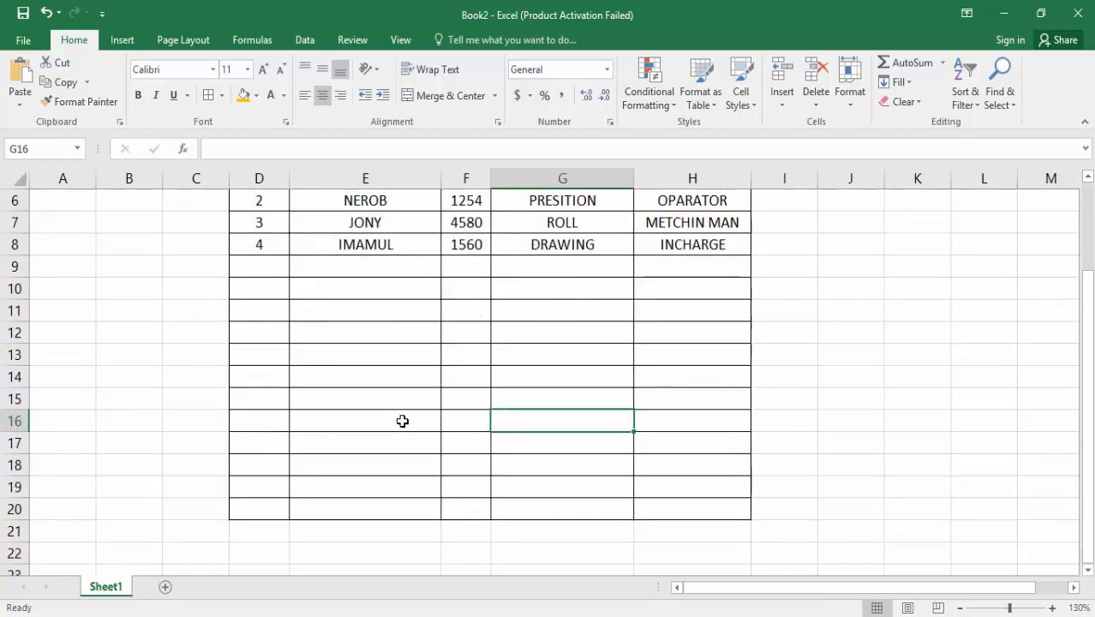
scroll(403, 421, "up", 2)
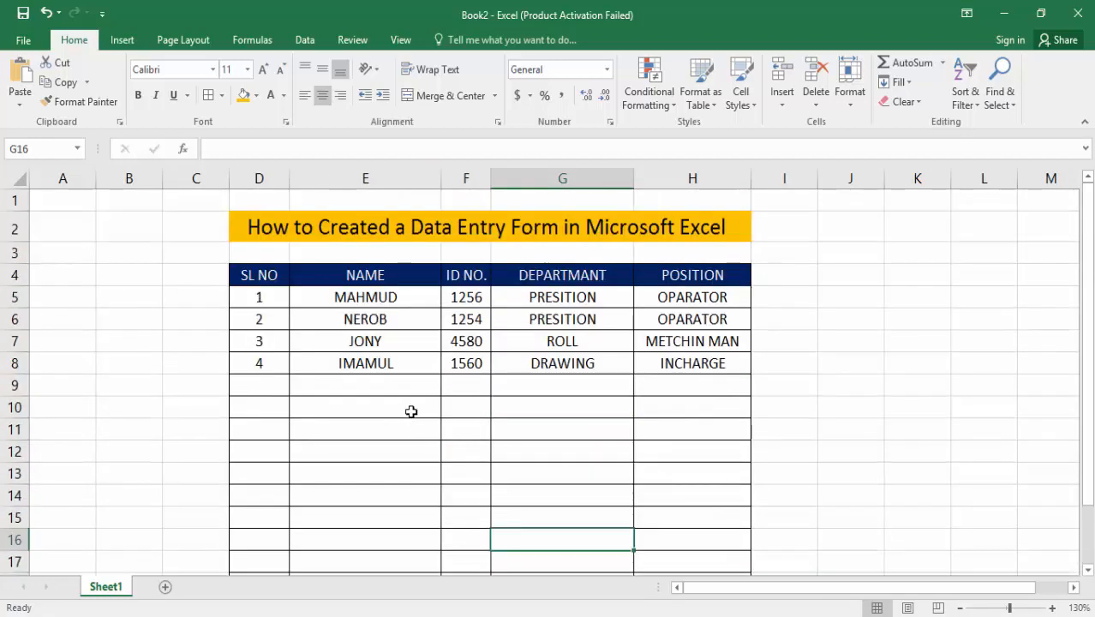